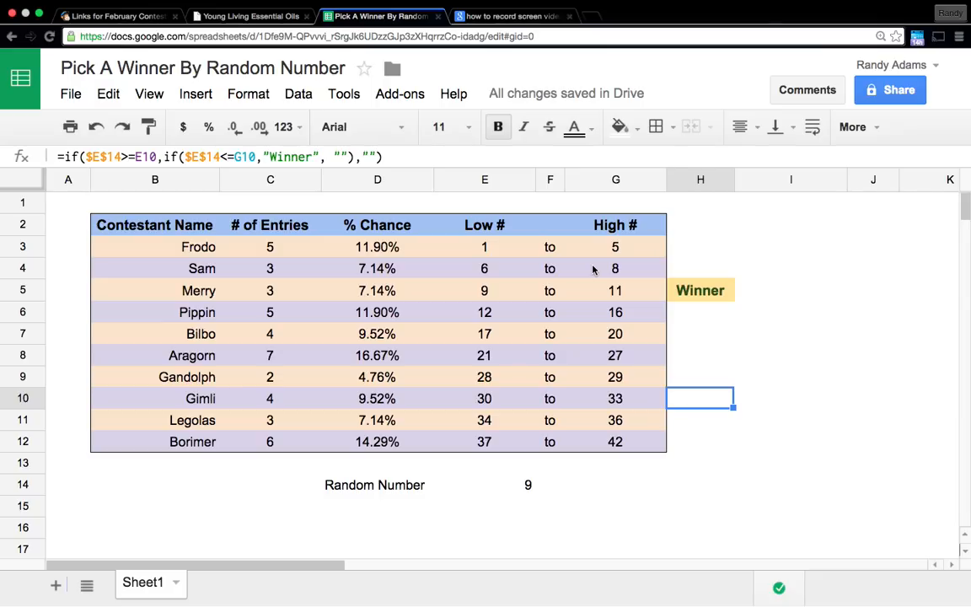
# - Set Bilbo's number of entries to 120
pyautogui.click(625, 450)
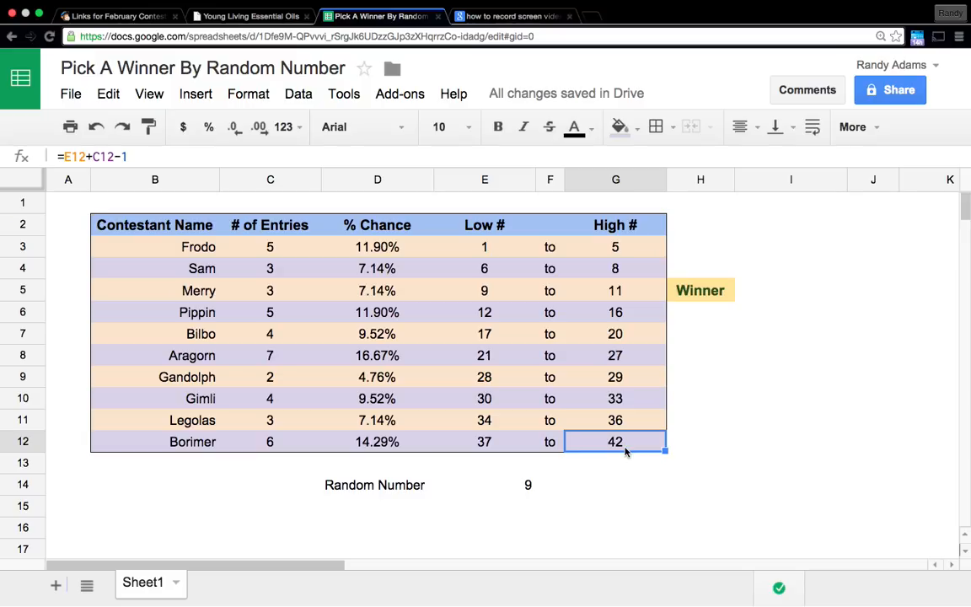
pyautogui.click(274, 339)
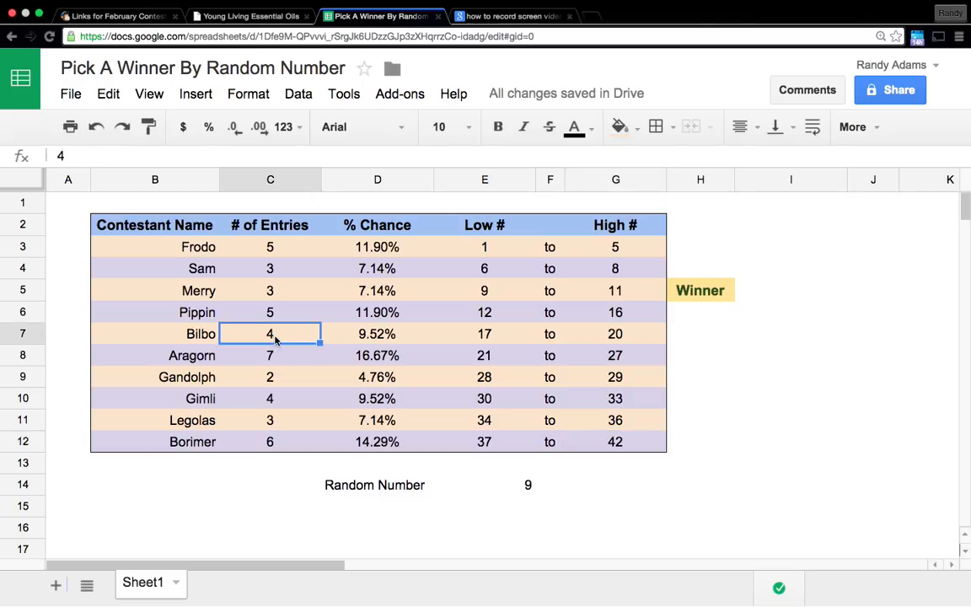
pyautogui.write('120')
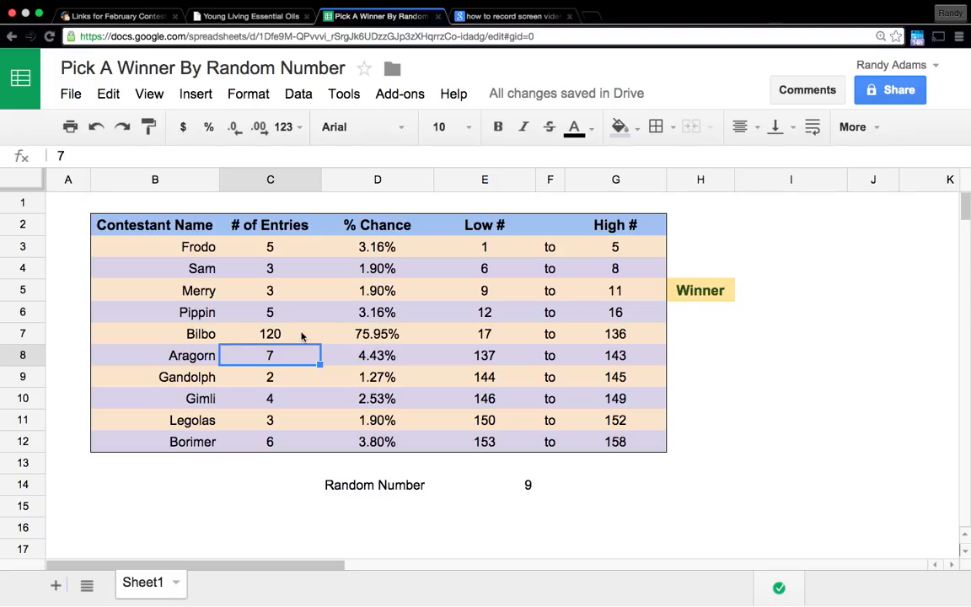
# - Set Bilbo's number of entries to 3
pyautogui.click(266, 337)
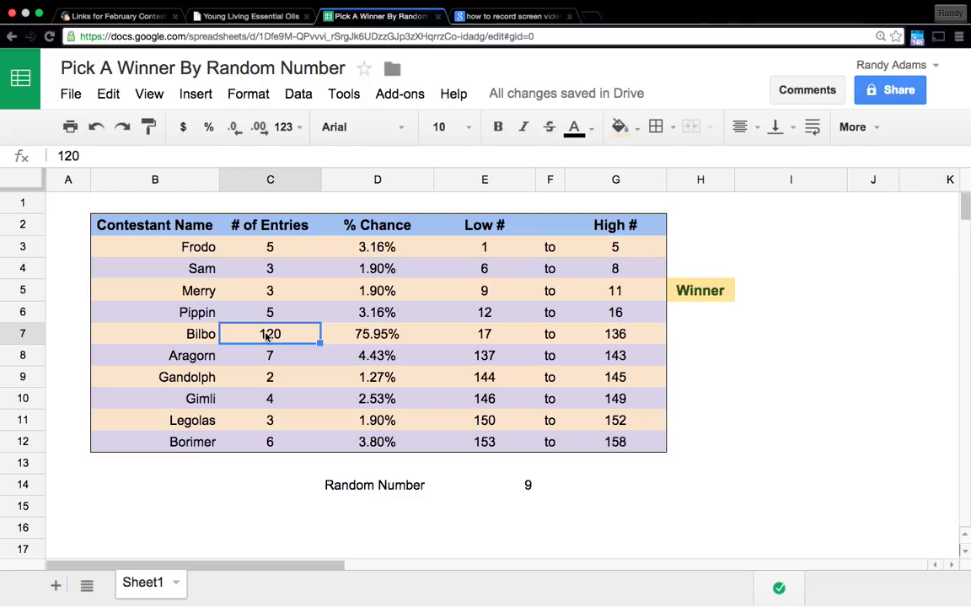
pyautogui.write('3')
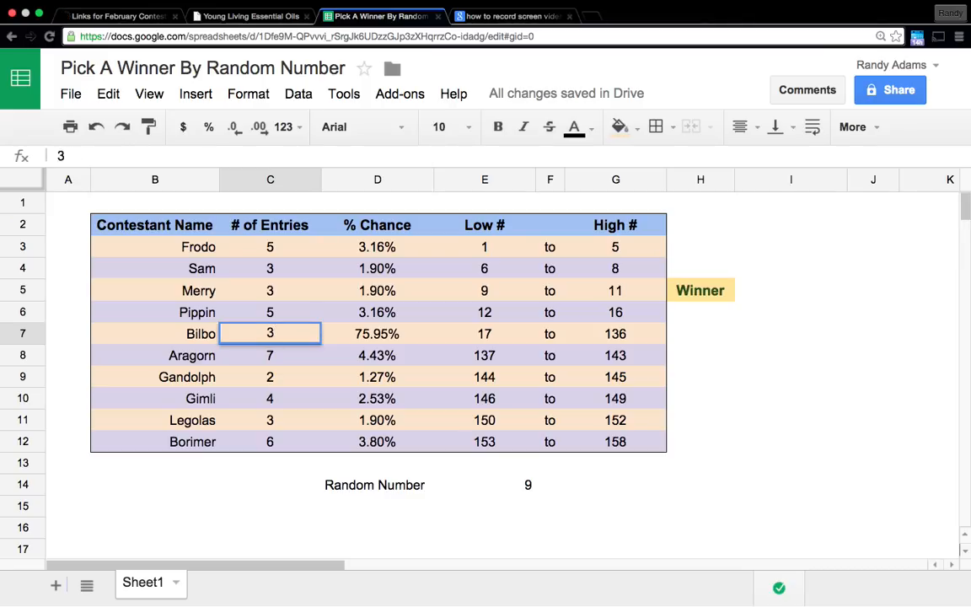
pyautogui.press('Return')
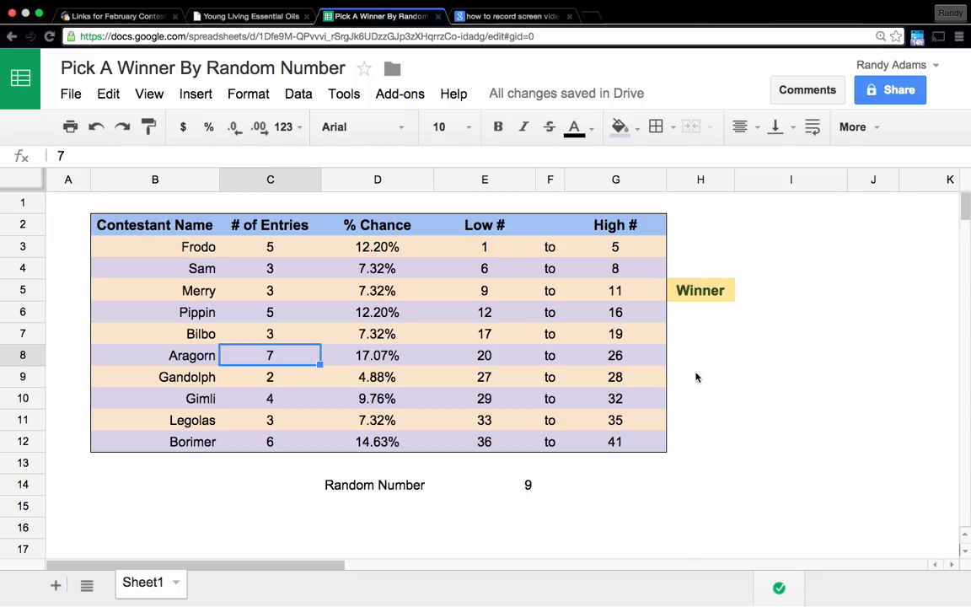
# - Inspect the winner formulas in the cells beside the Frodo and Sam rows
pyautogui.click(690, 252)
pyautogui.click(689, 268)
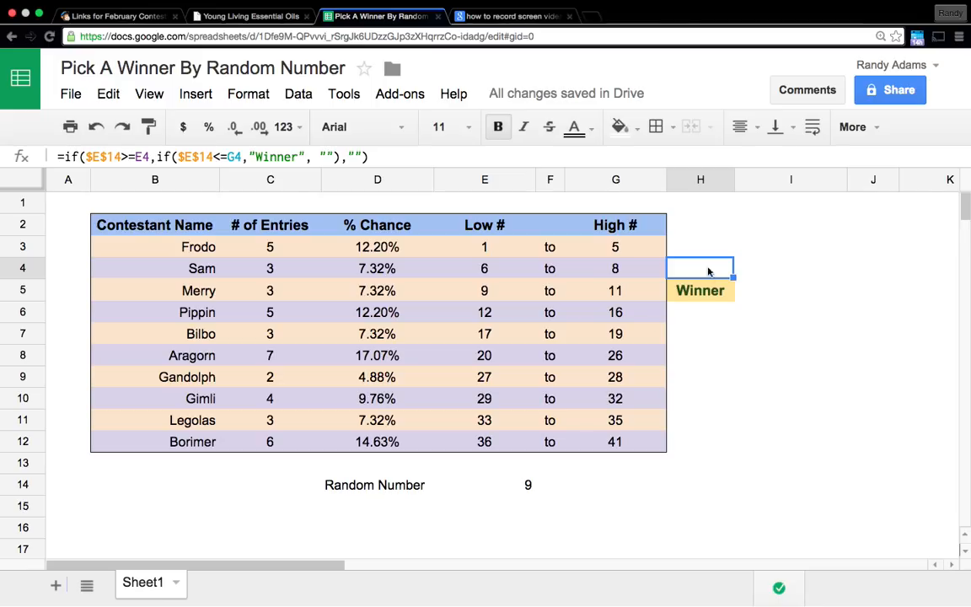
# - Generate a unique random integer from 1 to 41 in cell E14 with the Random Generator add-on, and close the add-on
pyautogui.click(530, 488)
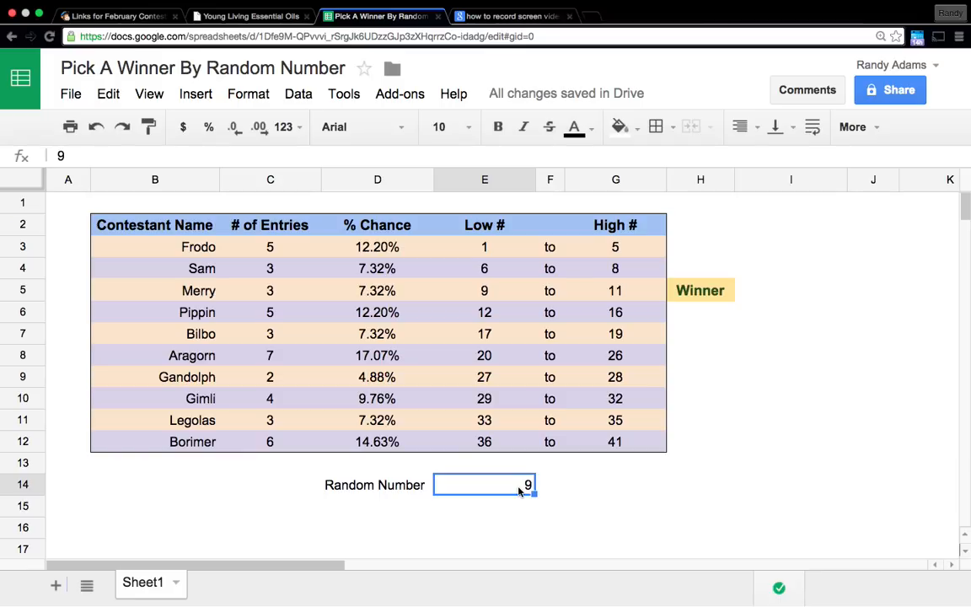
pyautogui.click(60, 156)
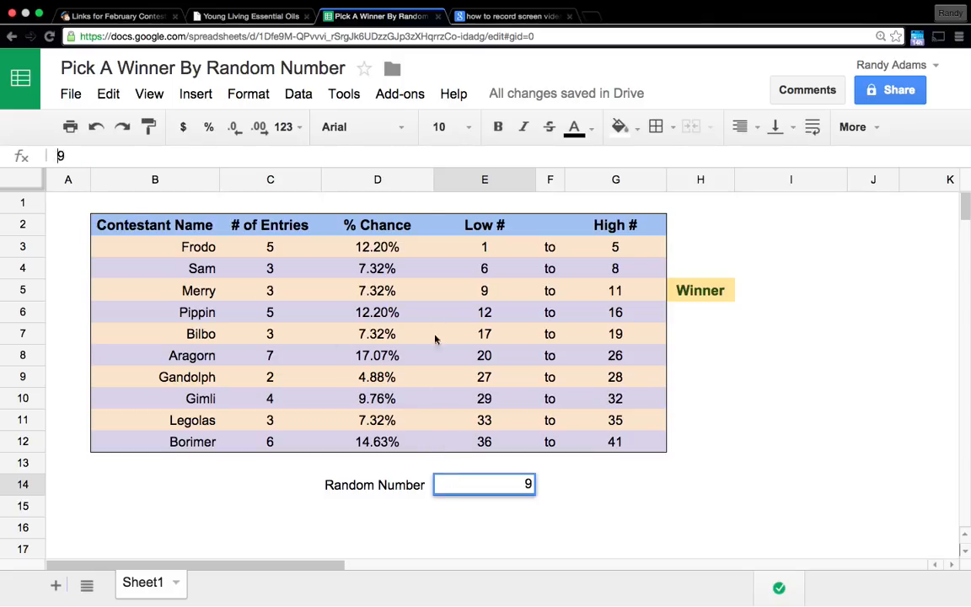
pyautogui.click(410, 98)
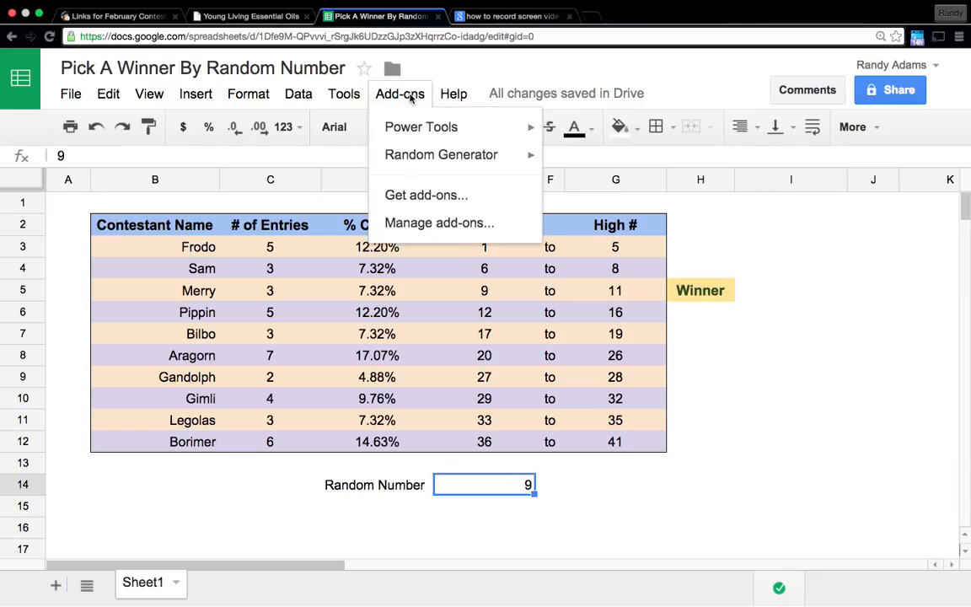
pyautogui.moveTo(443, 158)
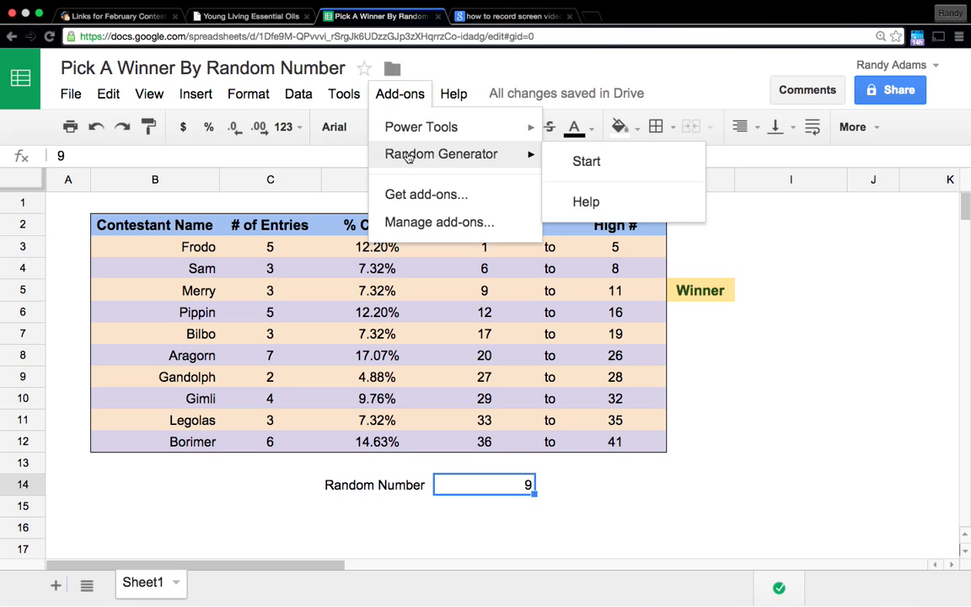
pyautogui.click(572, 158)
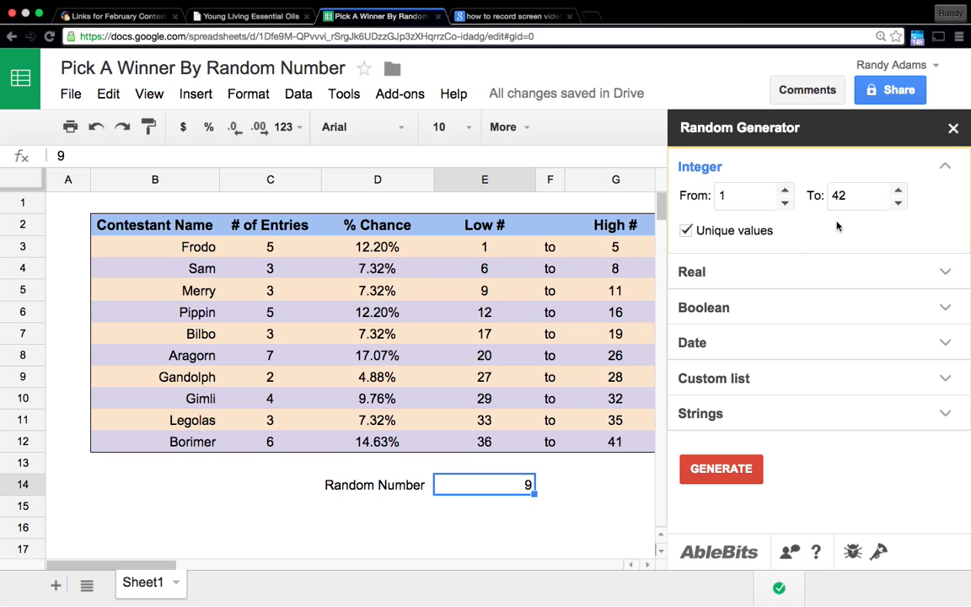
pyautogui.click(847, 196)
pyautogui.press('BackSpace')
pyautogui.write('1')
pyautogui.click(721, 479)
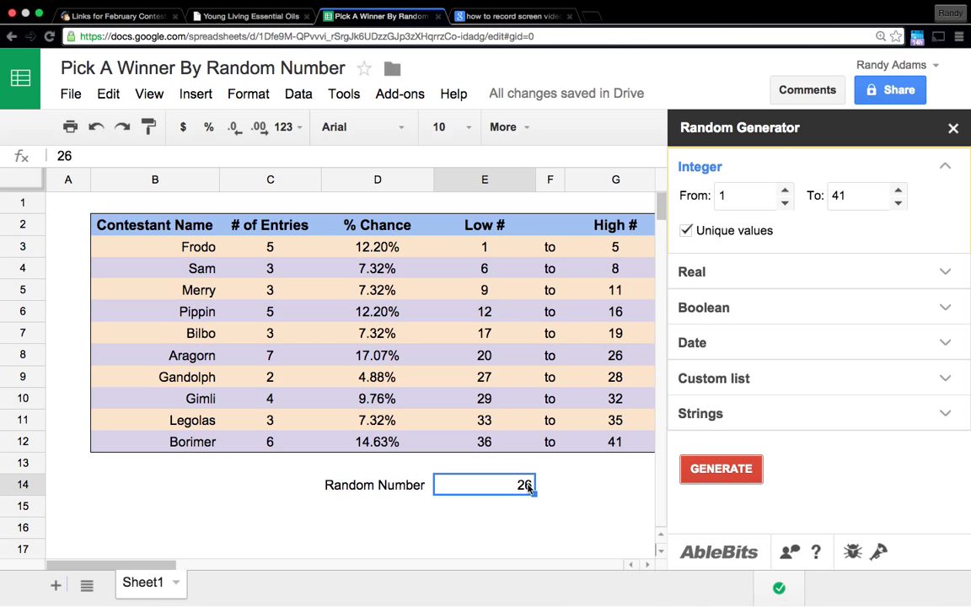
pyautogui.click(953, 129)
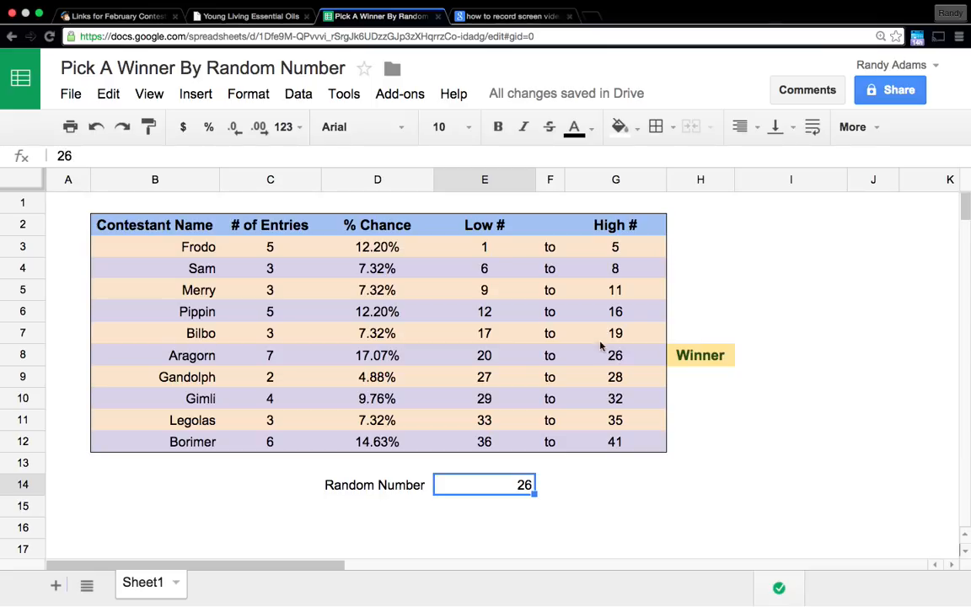
# - Redraw the random number in E14 with Random Generator, using the same 1 to 41 range, and close the add-on
pyautogui.click(399, 97)
pyautogui.moveTo(422, 158)
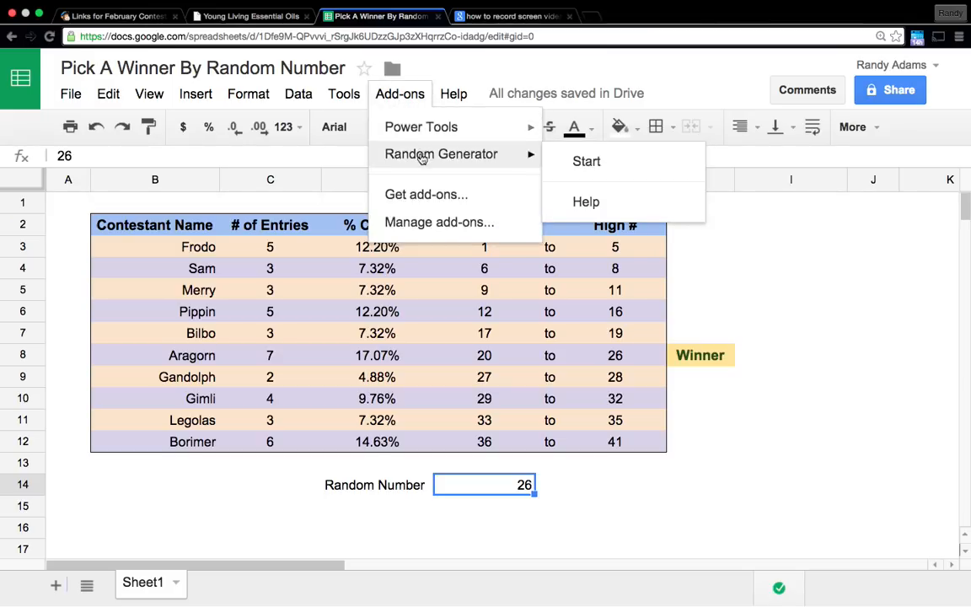
pyautogui.click(609, 163)
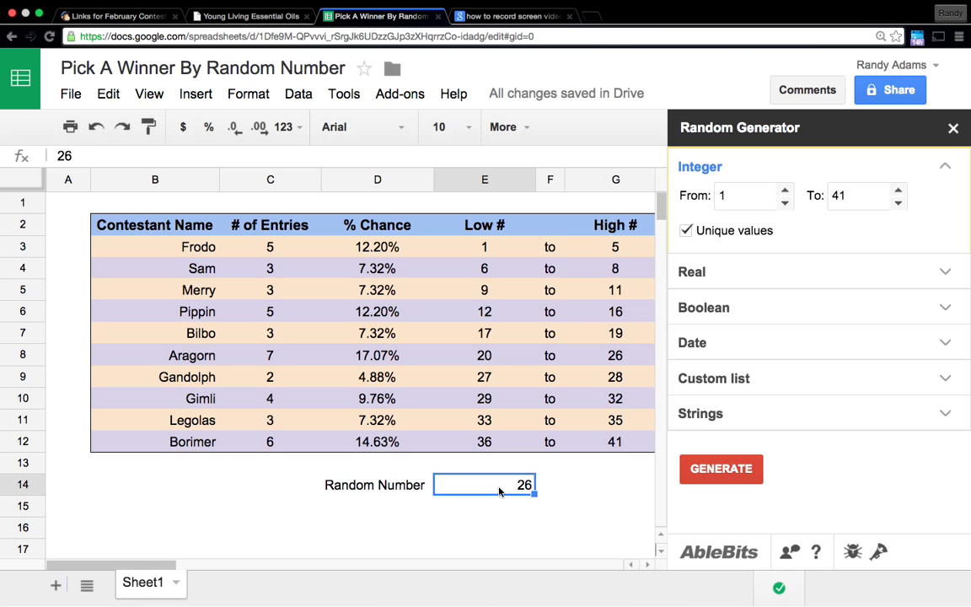
pyautogui.click(745, 478)
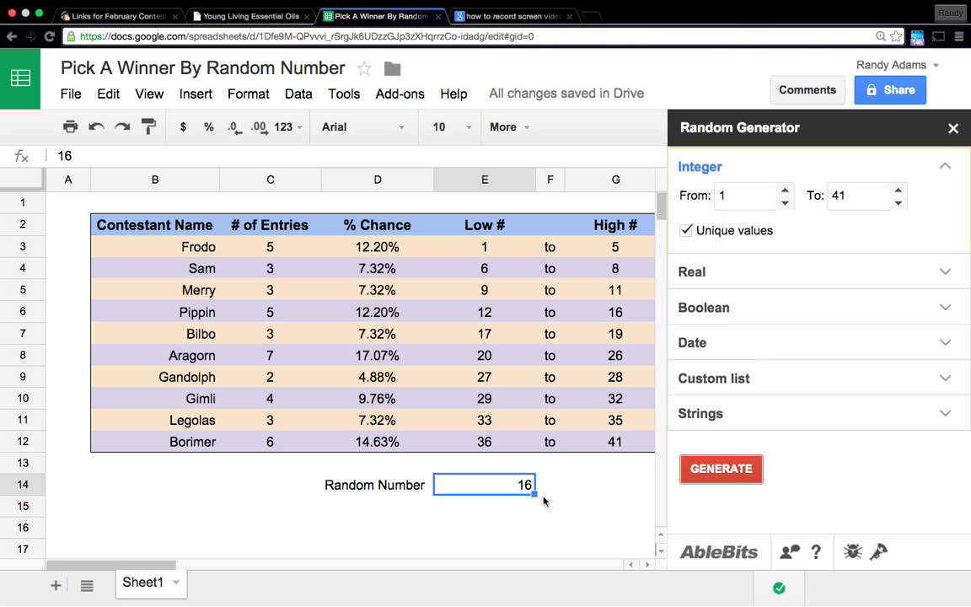
pyautogui.click(953, 127)
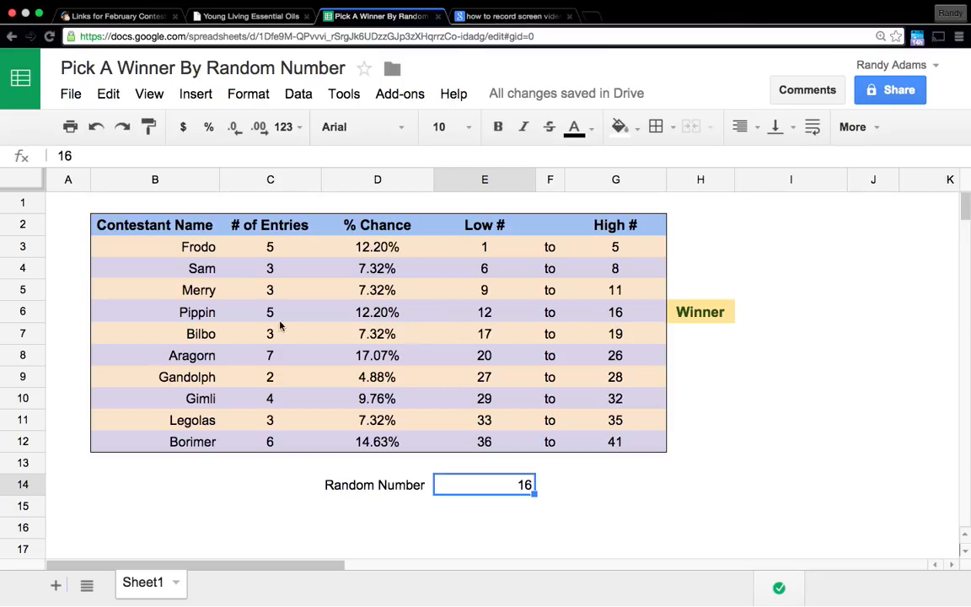
# - Set the number of entries to 3 for Frodo, 1 for Sam and 5 for Merry
pyautogui.click(271, 248)
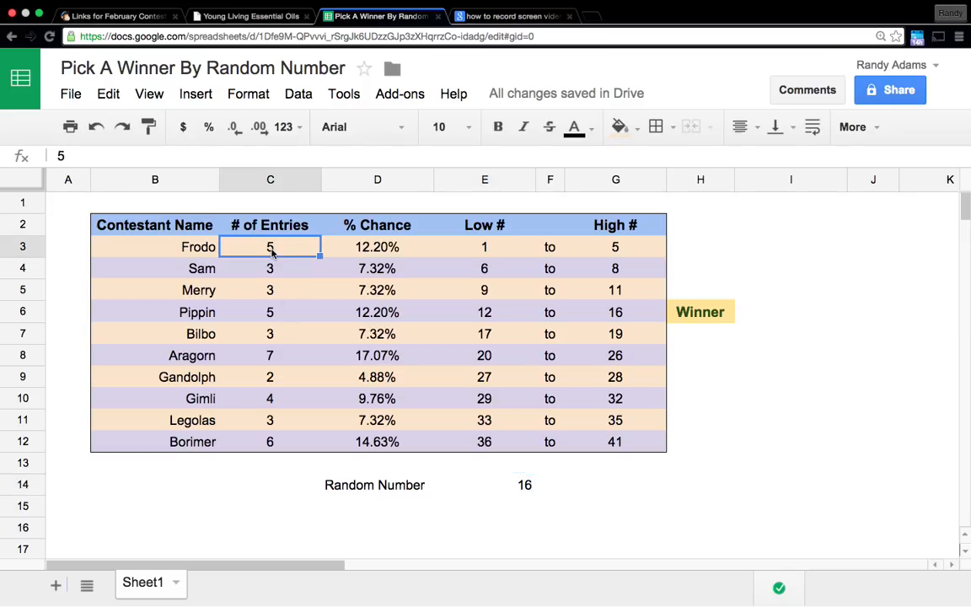
pyautogui.write('3')
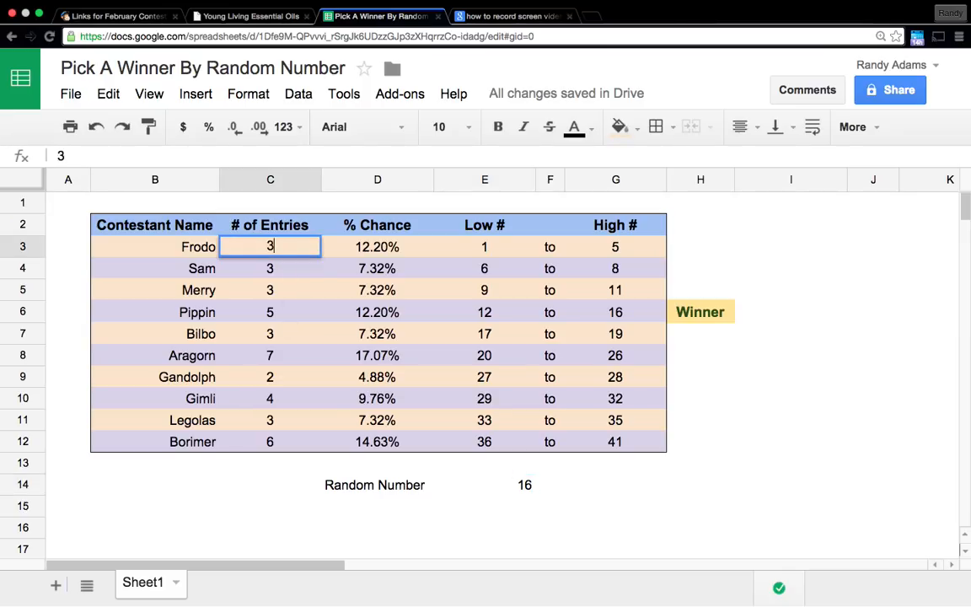
pyautogui.press('Return')
pyautogui.write('1')
pyautogui.press('Return')
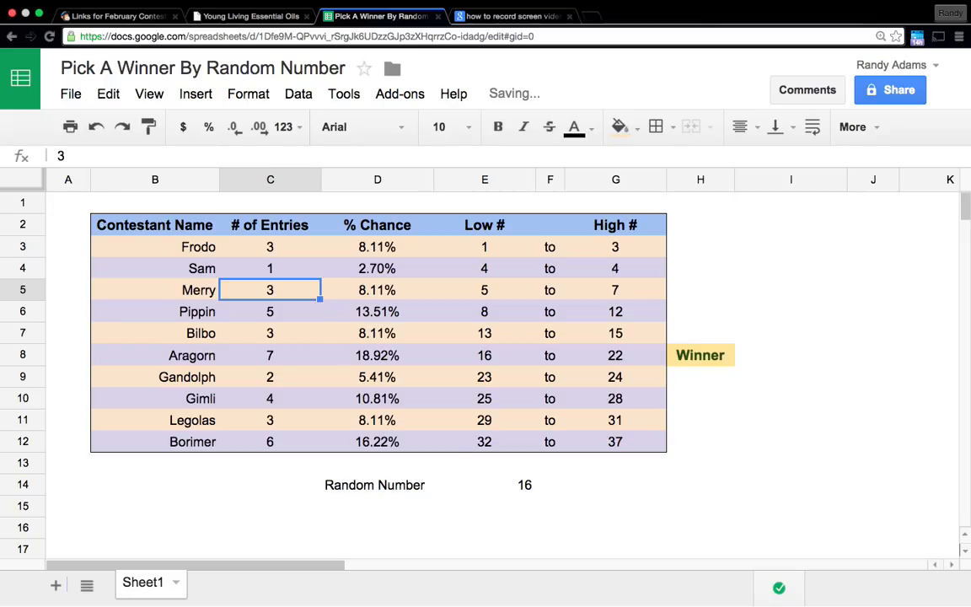
pyautogui.write('5')
pyautogui.press('Return')
# - Set Aragorn's number of entries to 2
pyautogui.press('Return')
pyautogui.press('Return')
pyautogui.write('7')
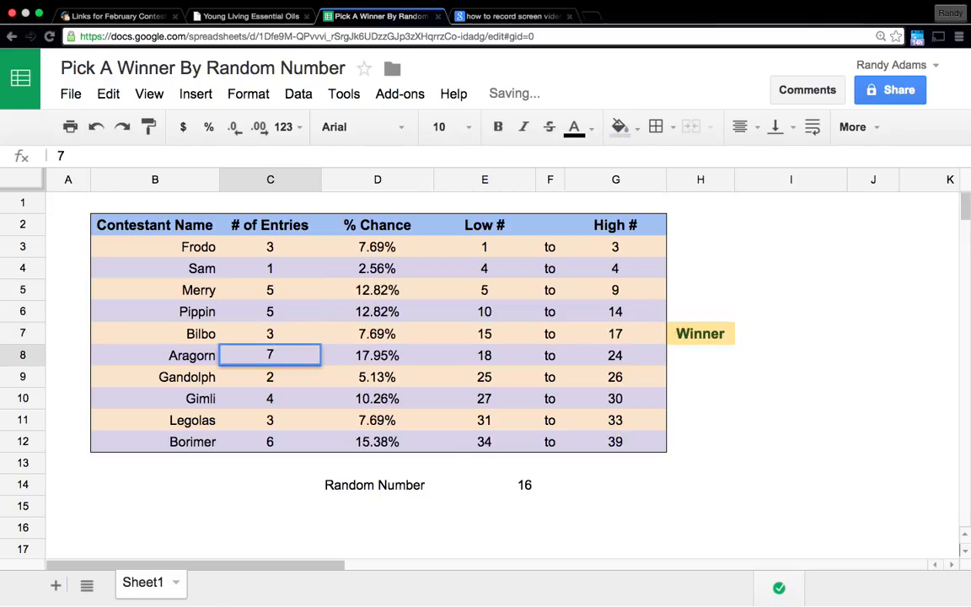
pyautogui.write('8')
pyautogui.press('BackSpace')
pyautogui.press('BackSpace')
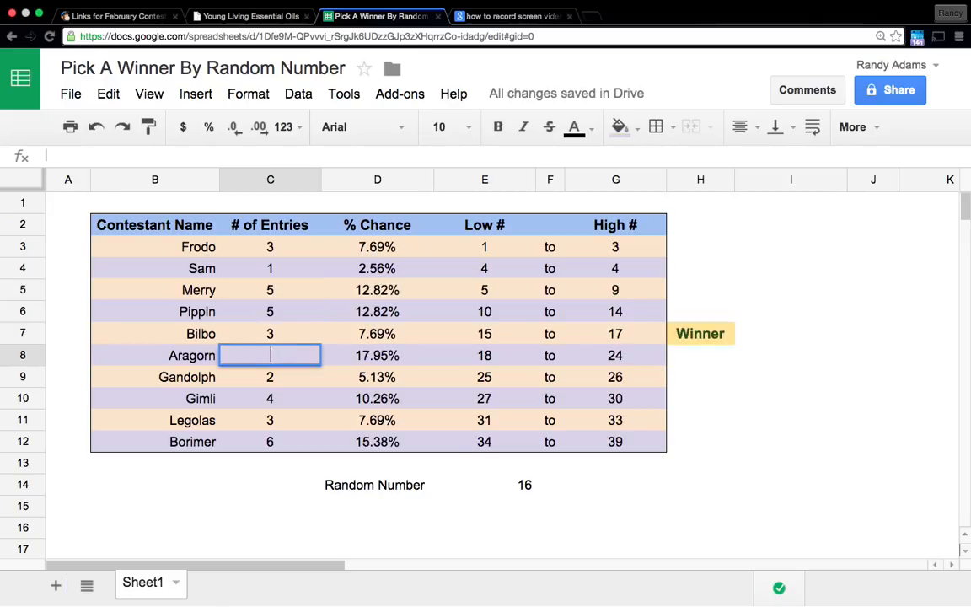
pyautogui.write('2')
pyautogui.press('Return')
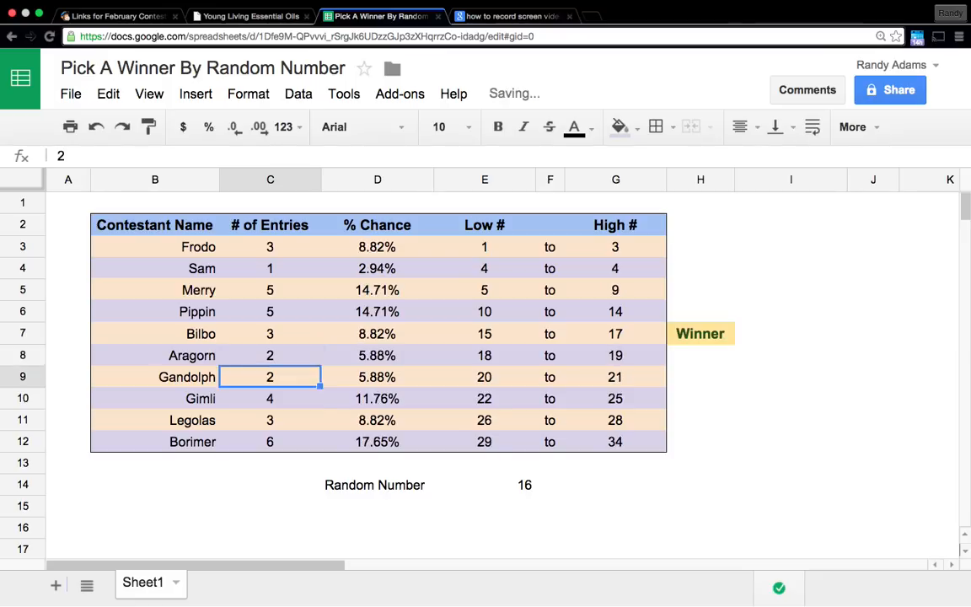
# - Set the number of entries to 9 for Gimli and 2 for Borimer
pyautogui.press('Return')
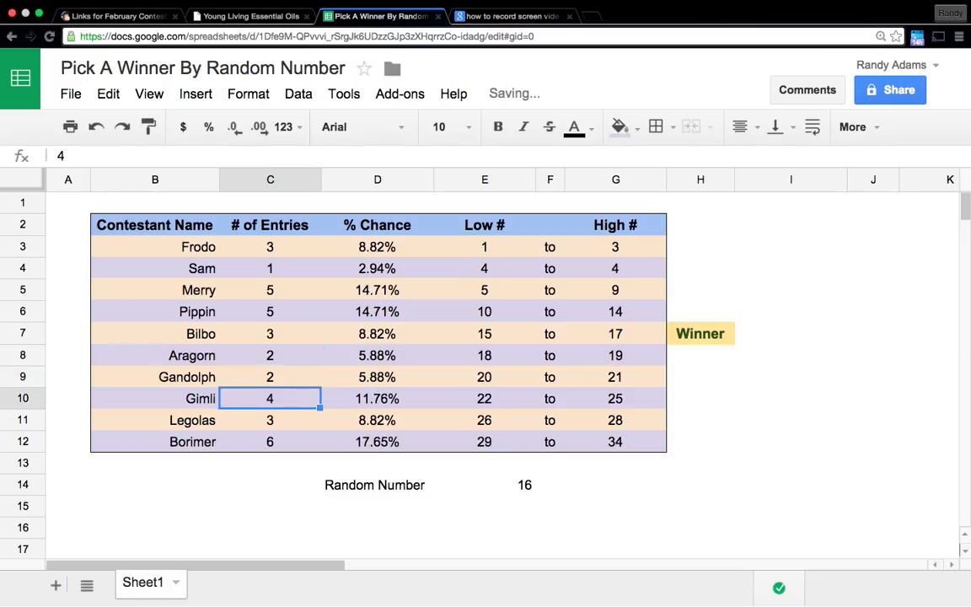
pyautogui.write('9')
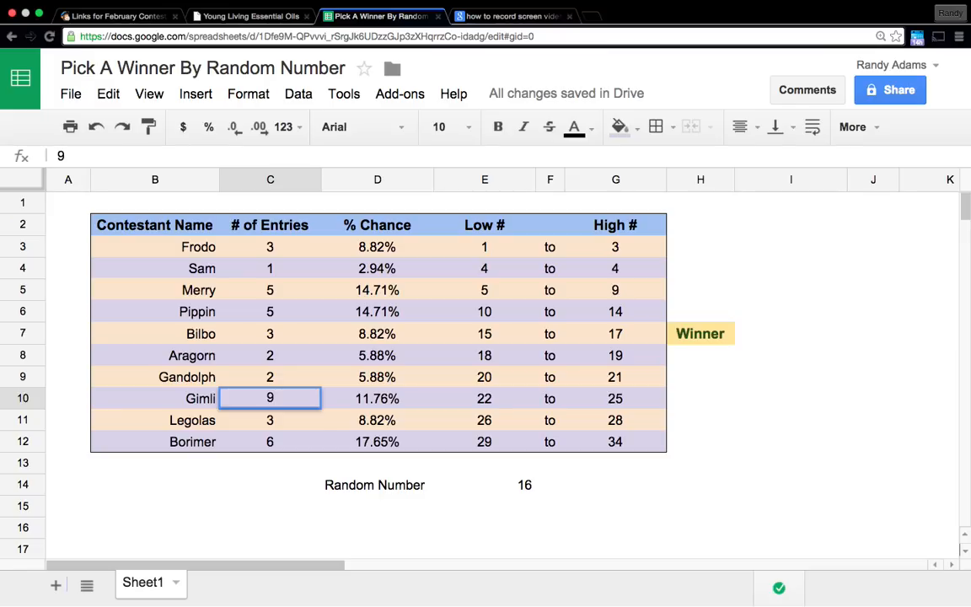
pyautogui.press('Return')
pyautogui.press('Return')
pyautogui.write('2')
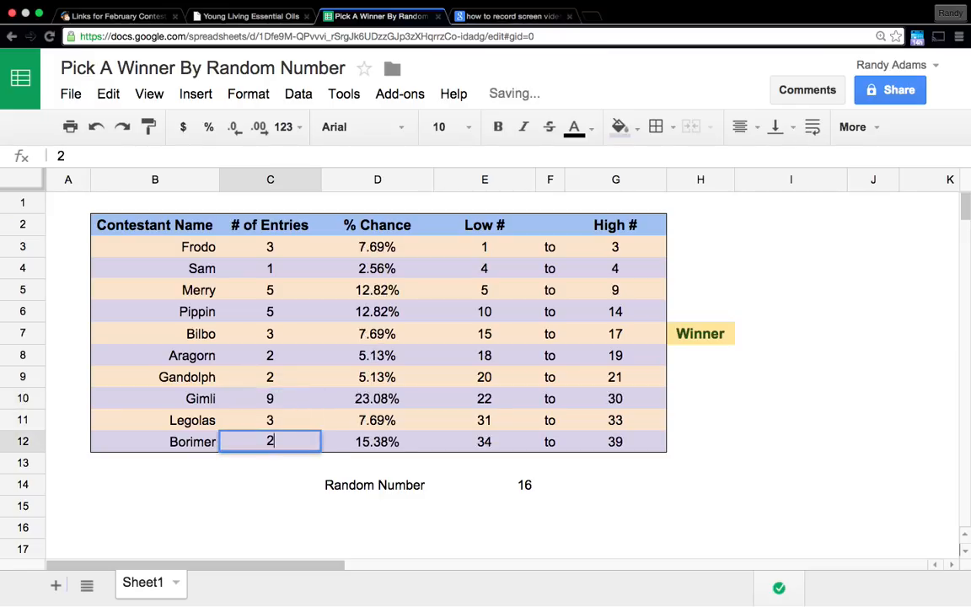
pyautogui.press('Return')
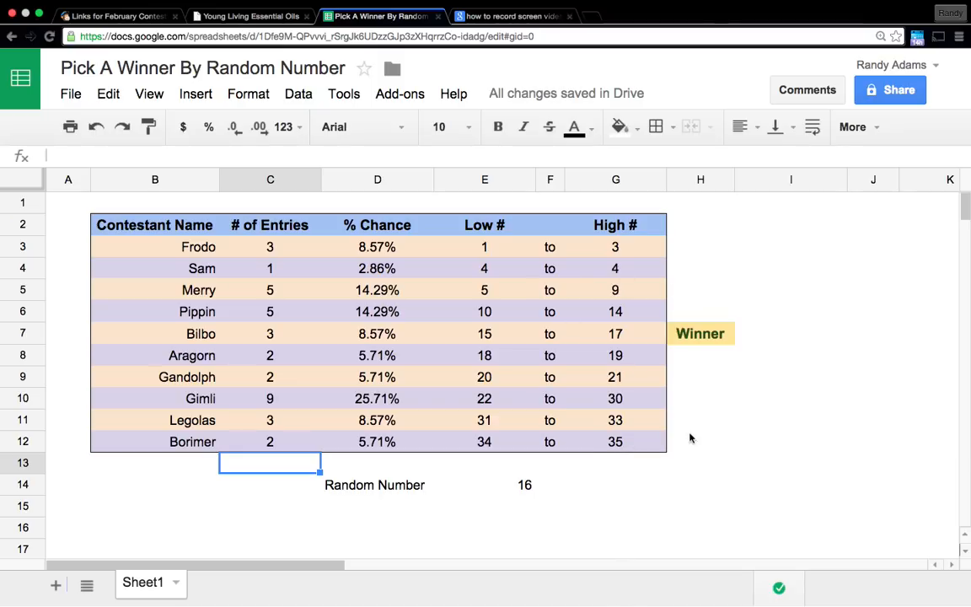
# - Generate a random integer in E14 with Random Generator, setting the range's upper limit to 35, and close the add-on
pyautogui.click(531, 488)
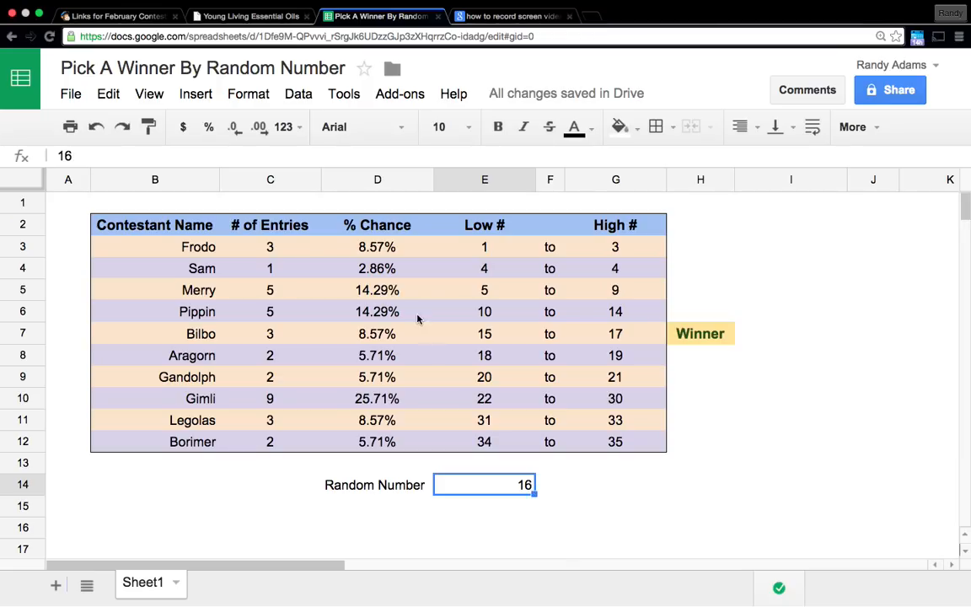
pyautogui.click(394, 96)
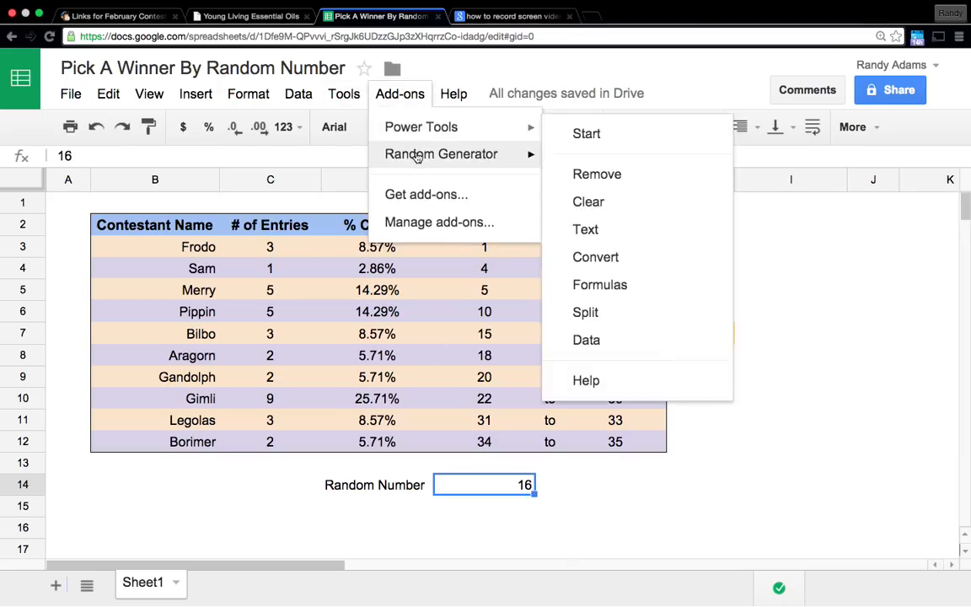
pyautogui.moveTo(417, 157)
pyautogui.click(579, 161)
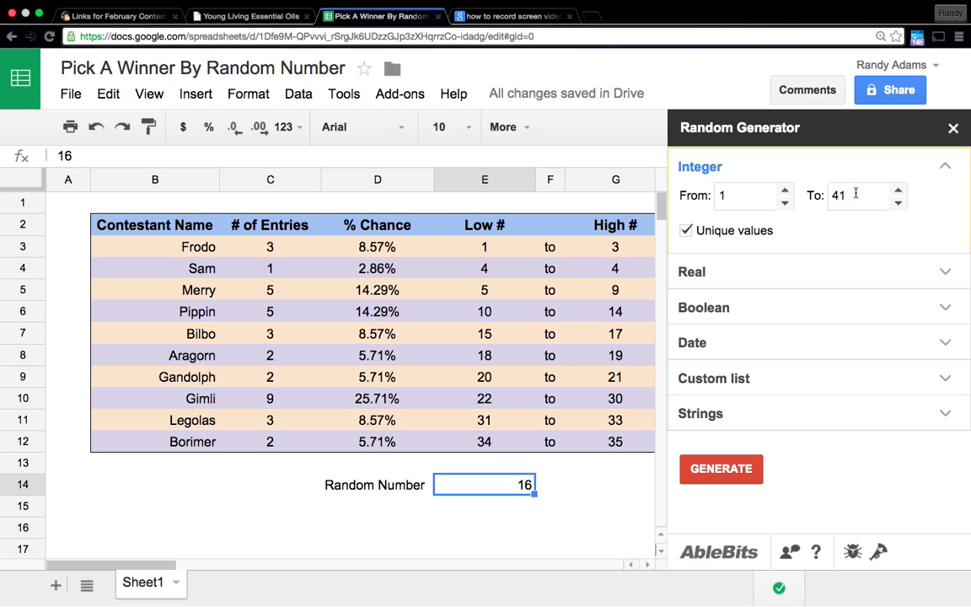
pyautogui.moveTo(856, 193); pyautogui.dragTo(824, 196)
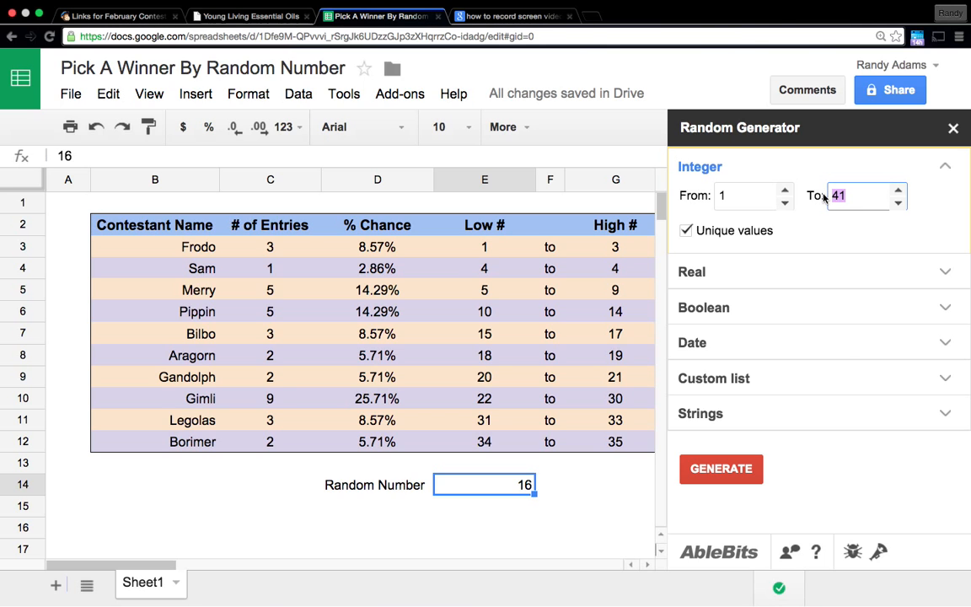
pyautogui.write('35')
pyautogui.click(730, 477)
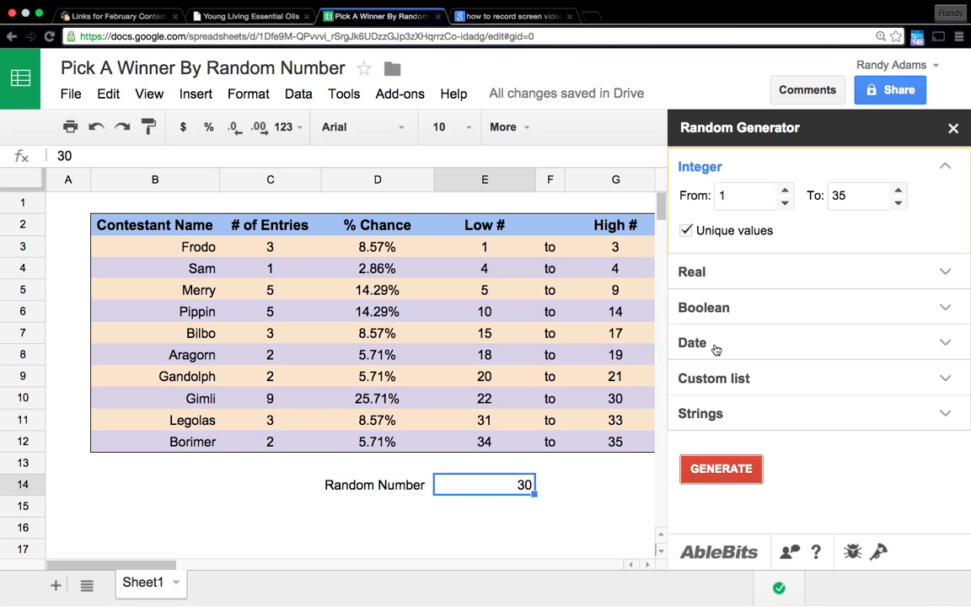
pyautogui.click(953, 130)
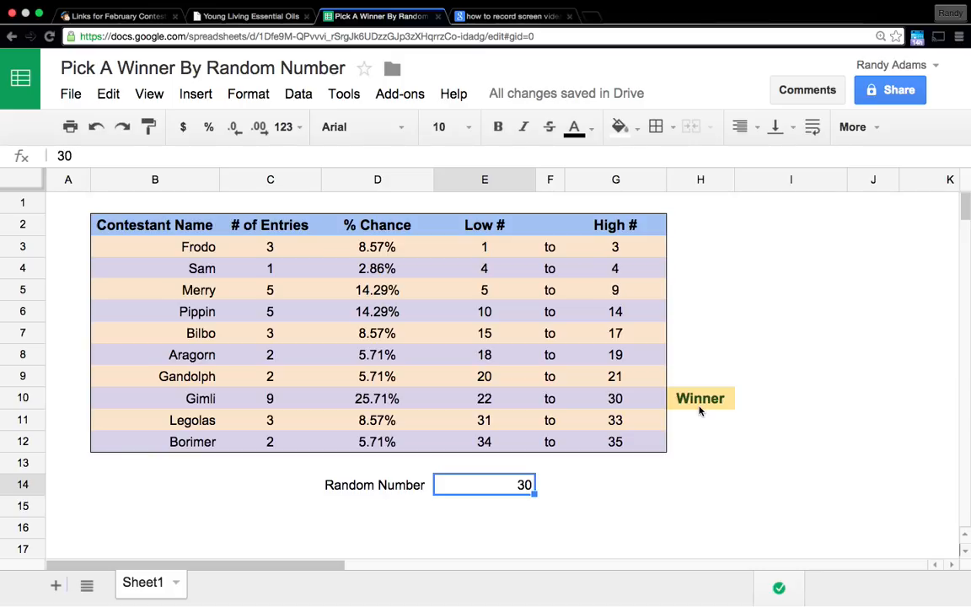
# - Draw another random integer in E14 with Random Generator, using the existing 1 to 35 range, and close the add-on
pyautogui.click(403, 99)
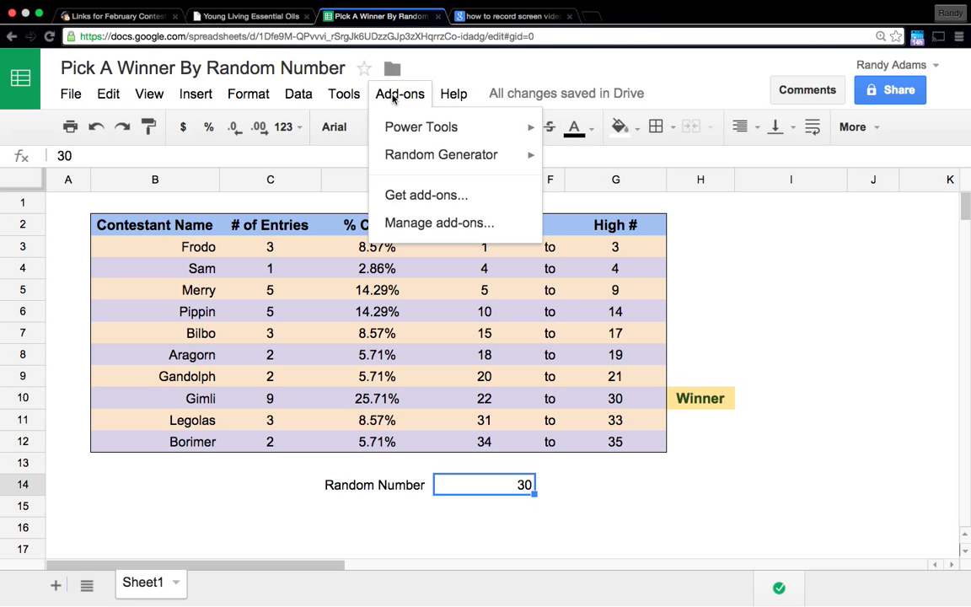
pyautogui.moveTo(404, 153)
pyautogui.click(612, 157)
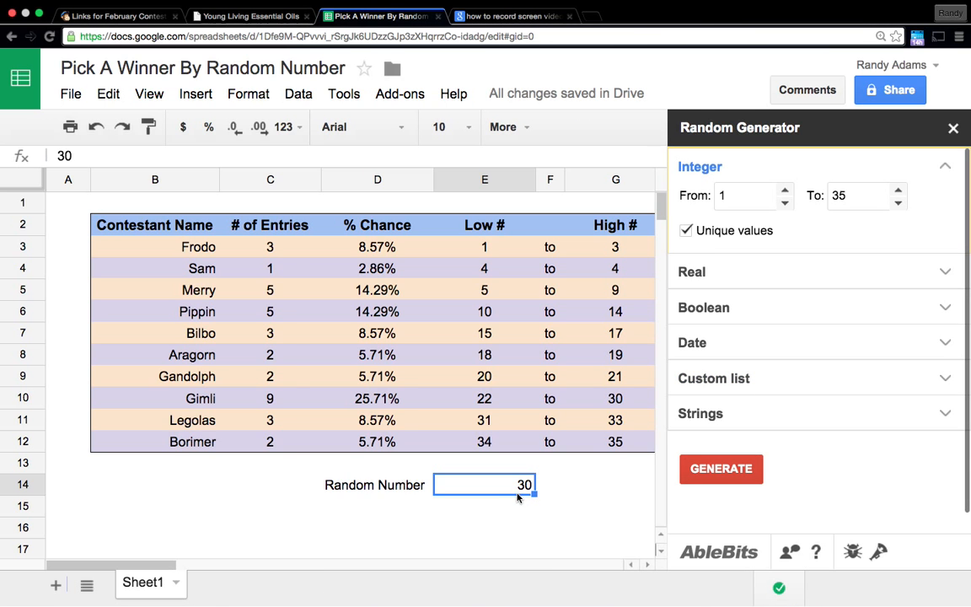
pyautogui.click(748, 474)
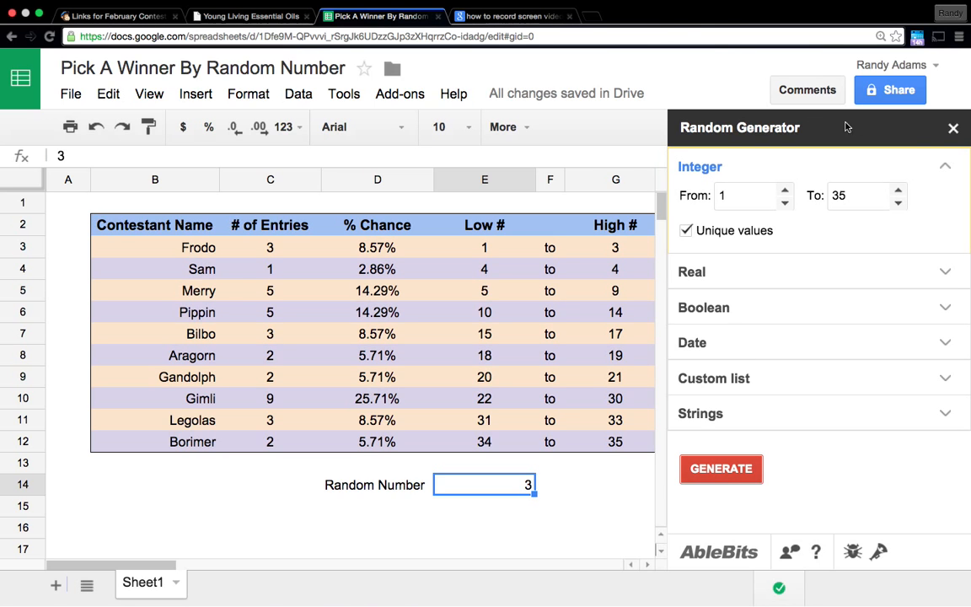
pyautogui.click(953, 128)
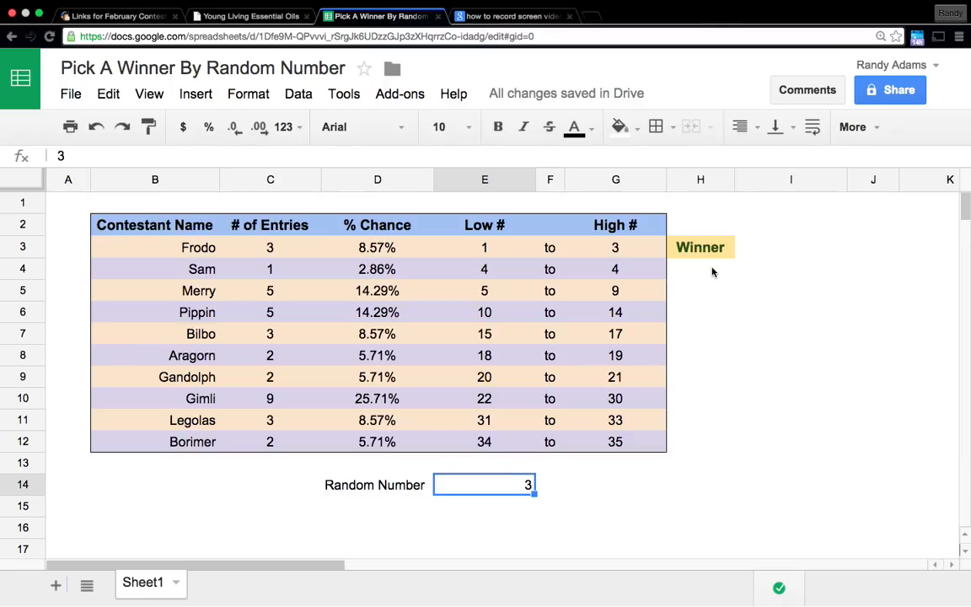
pyautogui.moveTo(794, 9)
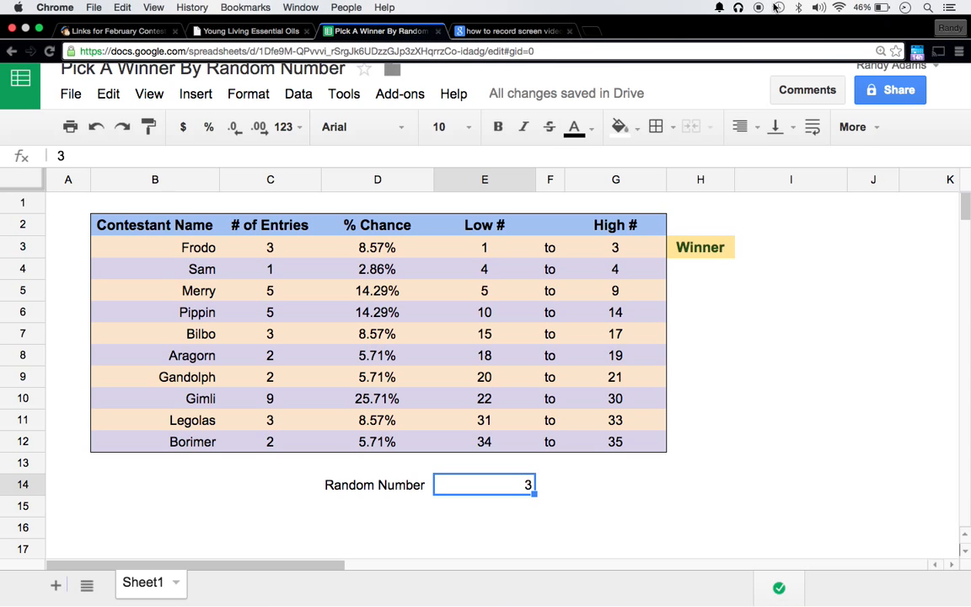